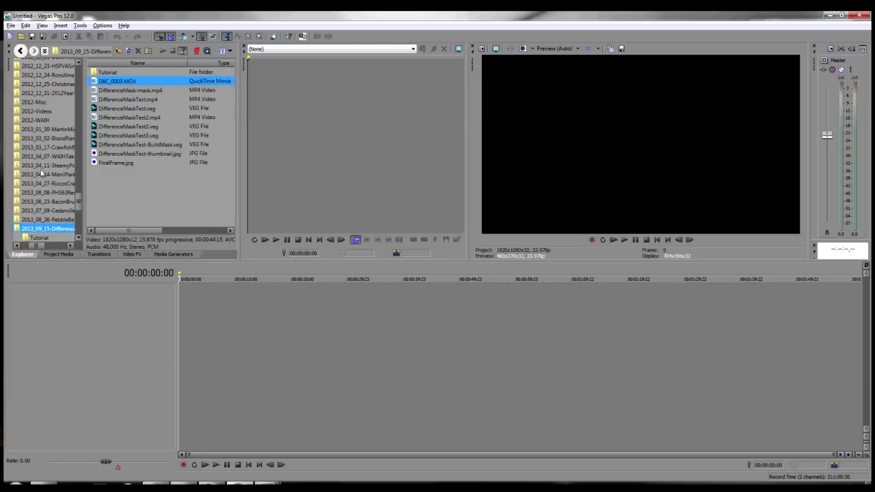
Open the File menu to get ready to create a new project.
left_click(11, 26)
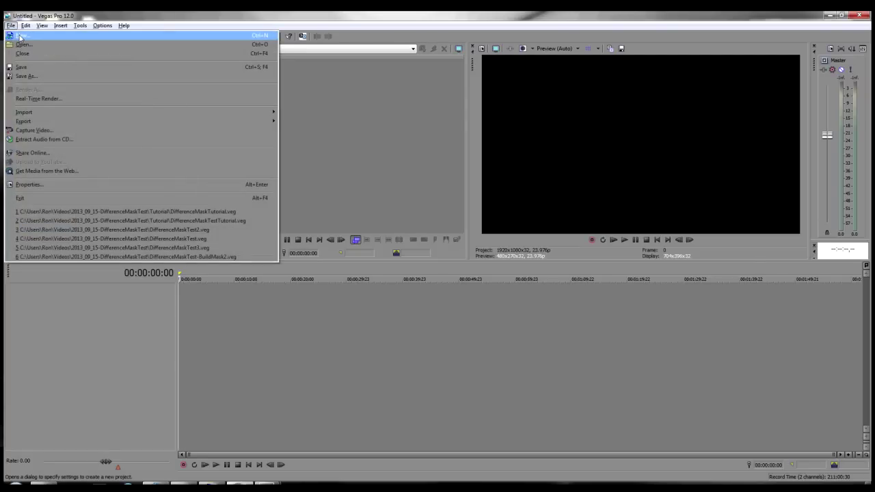
Create a new project, add five video tracks, and place DBC_0003.MOV's first 4:11 on track 2.
left_click(20, 37)
left_click(476, 341)
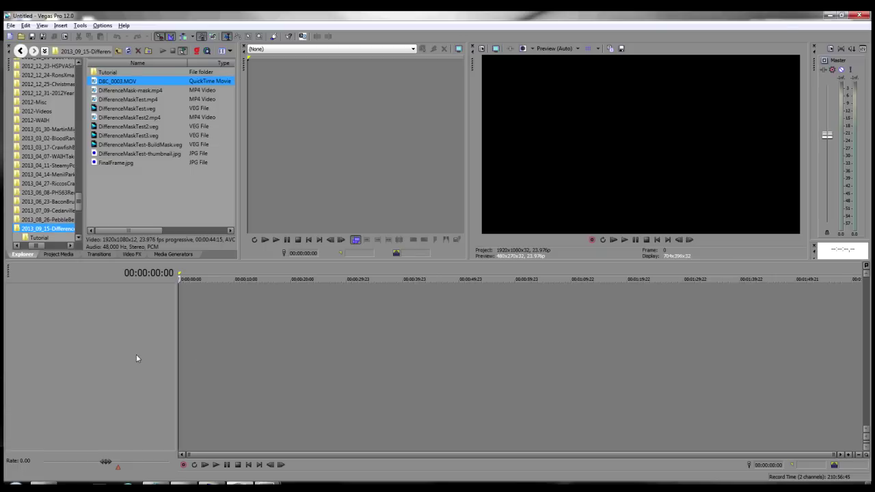
key("ctrl+shift+q")
key("ctrl+shift+q")
key("ctrl+shift+q")
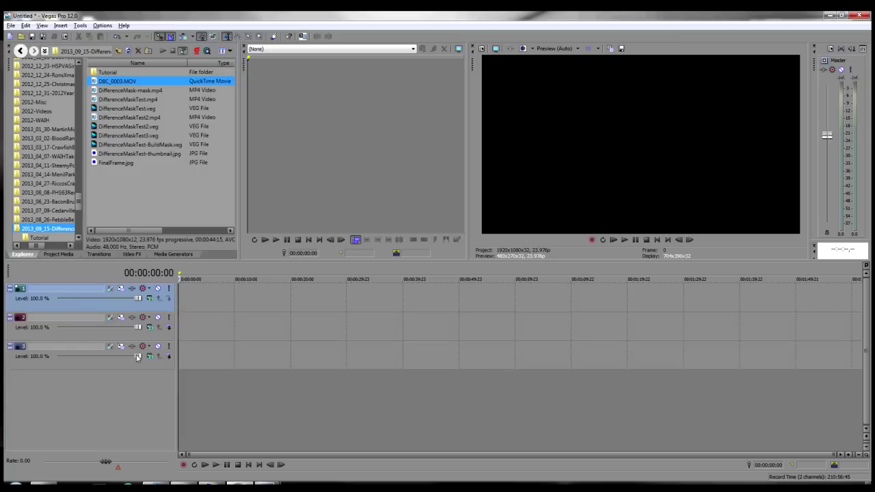
key("ctrl+shift+q")
key("ctrl+shift+q")
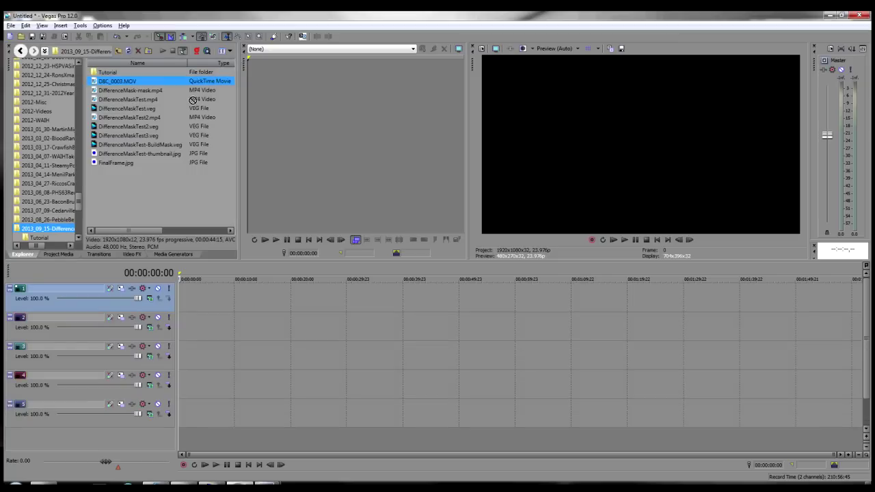
left_click_drag(193, 100, 312, 139)
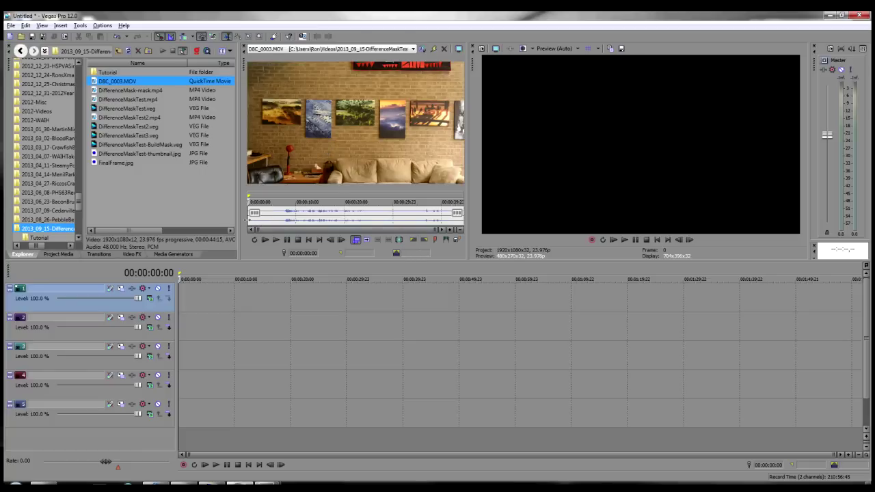
left_click_drag(247, 218, 184, 325)
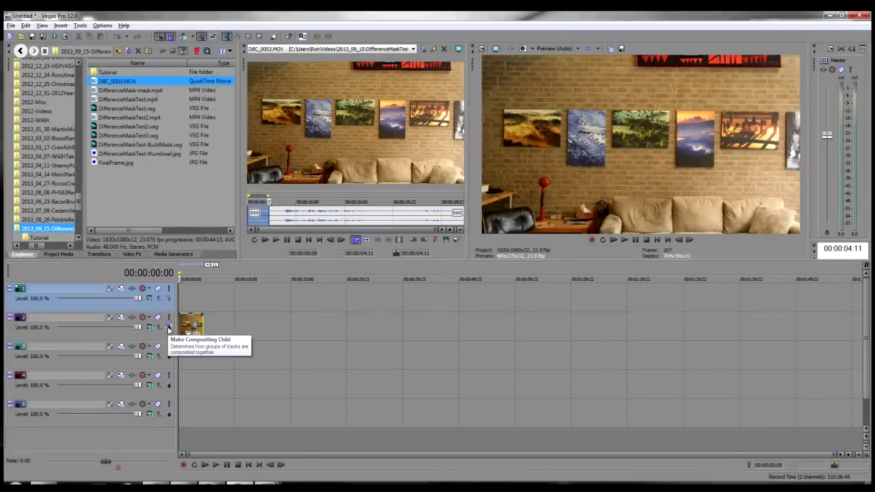
Nest tracks 2 and 3 as compositing children and put the 4:11–26:02 footage on tracks 3 and 5.
left_click(169, 330)
left_click_drag(270, 212, 373, 211)
left_click_drag(317, 217, 184, 360)
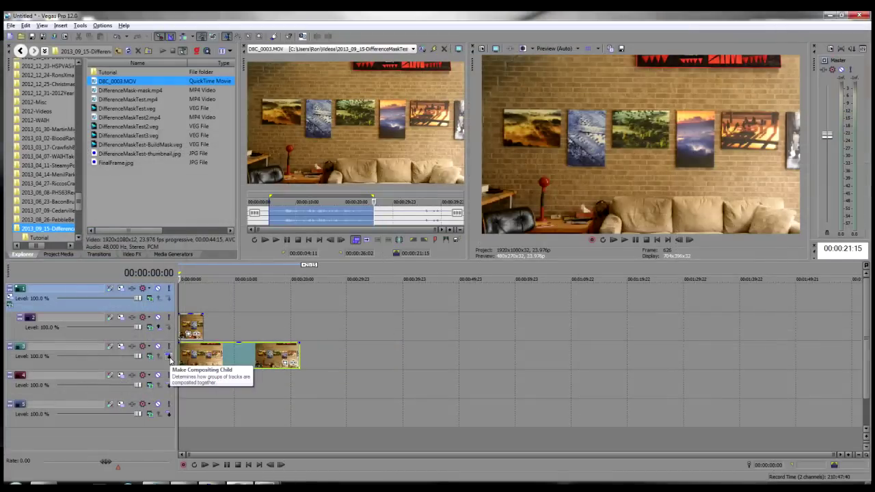
left_click(170, 360)
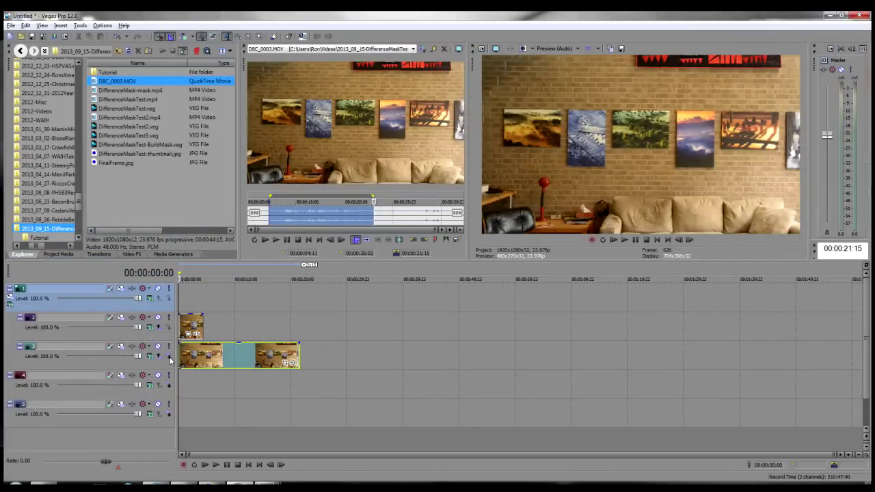
left_click(169, 360)
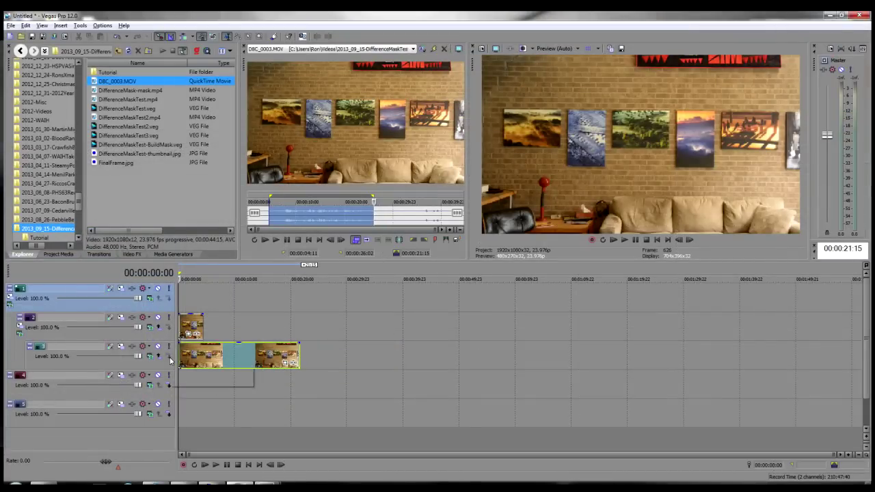
left_click(174, 413)
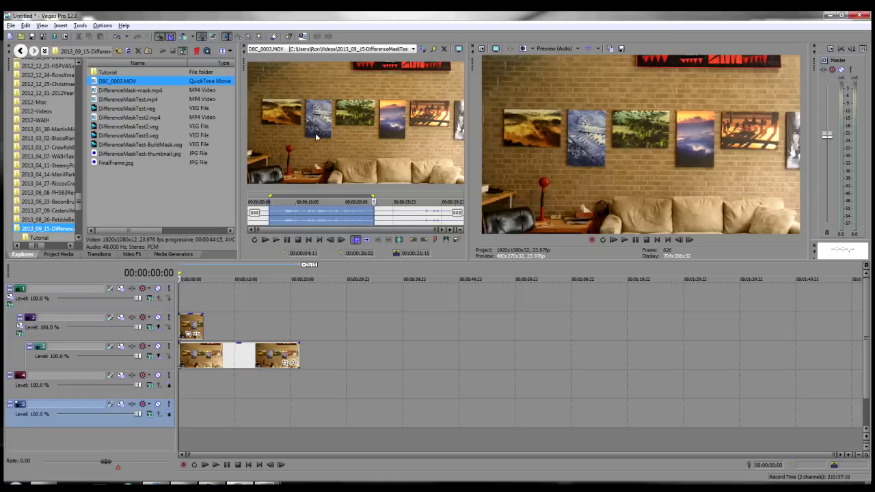
left_click(367, 241)
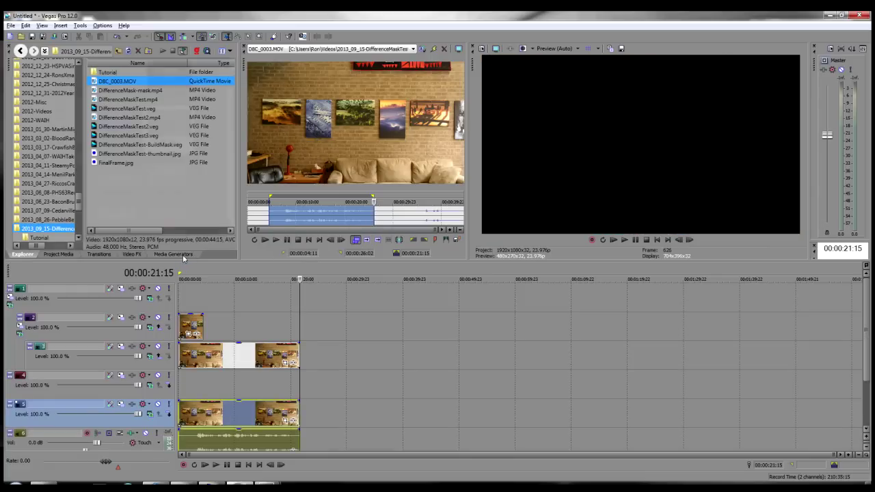
Enter the three-line title 'This Text / Should Appear / Behind Me' in the Soft Shadow text generator.
type("This T")
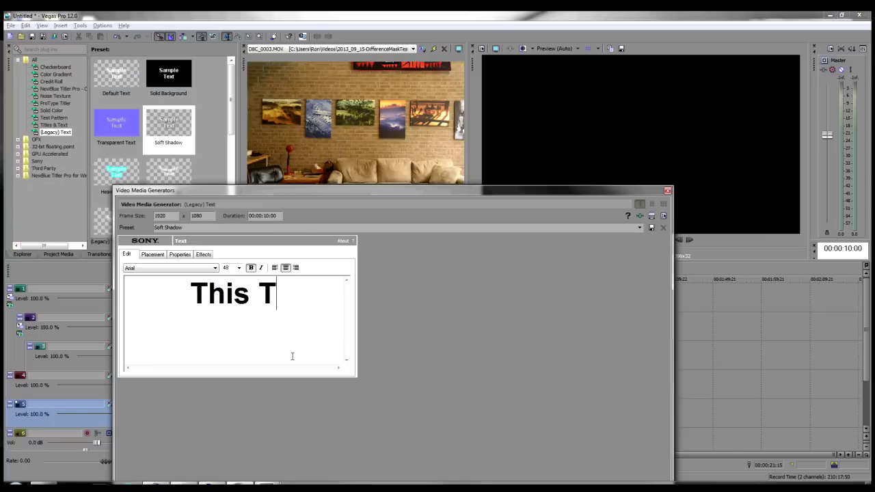
type("ext")
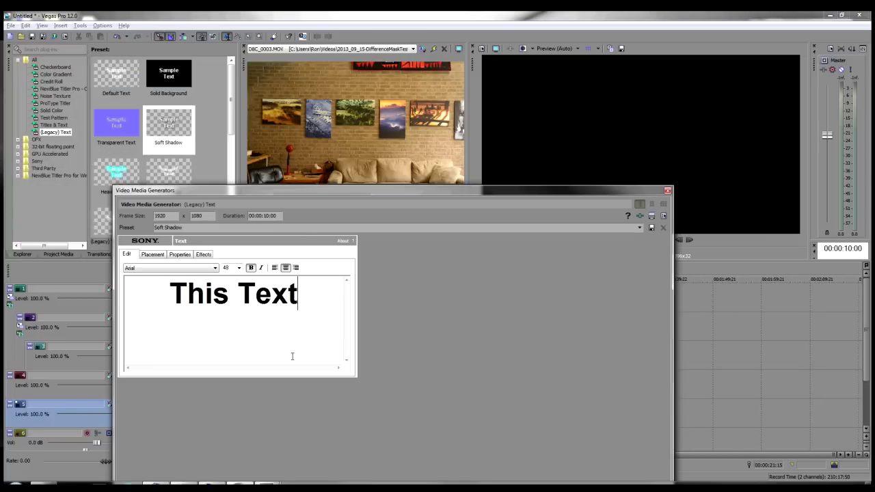
key("Return")
type("Sho")
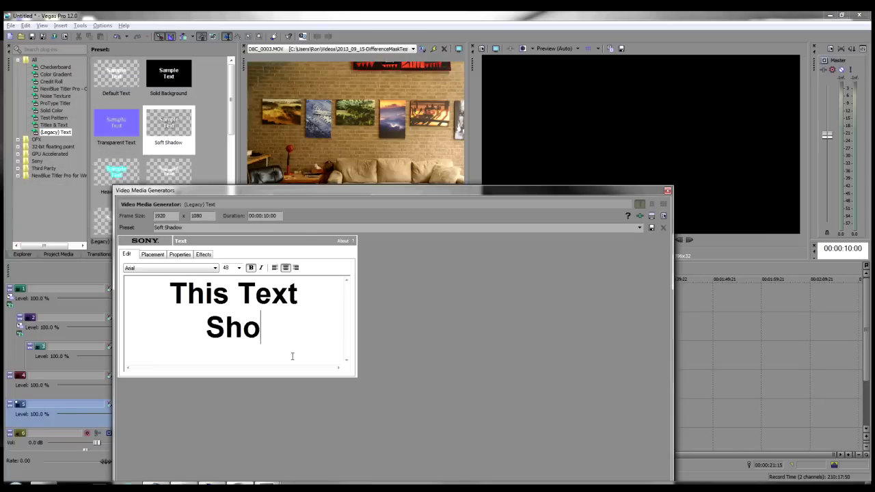
type("uld Appear")
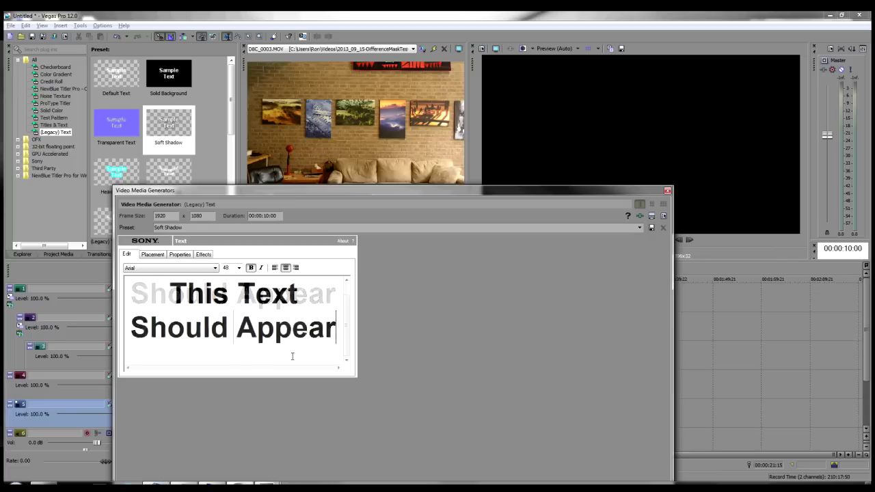
key("Return")
type("Be")
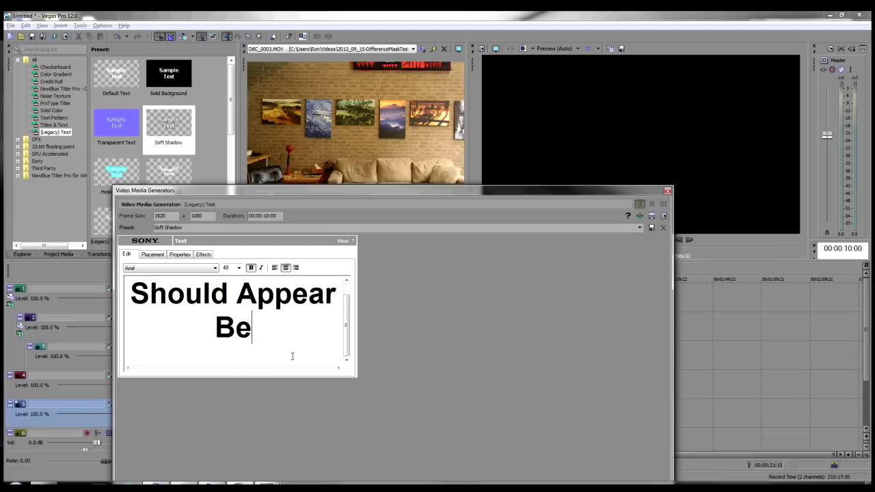
type("hind Me")
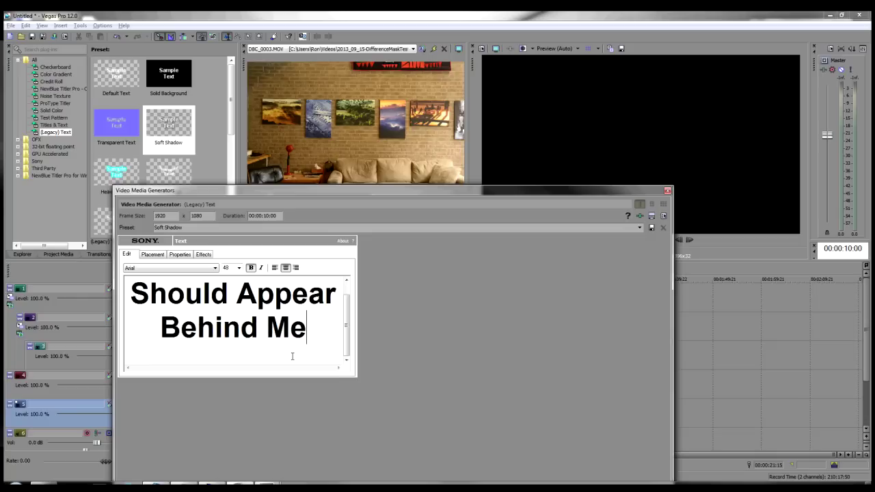
key("Escape")
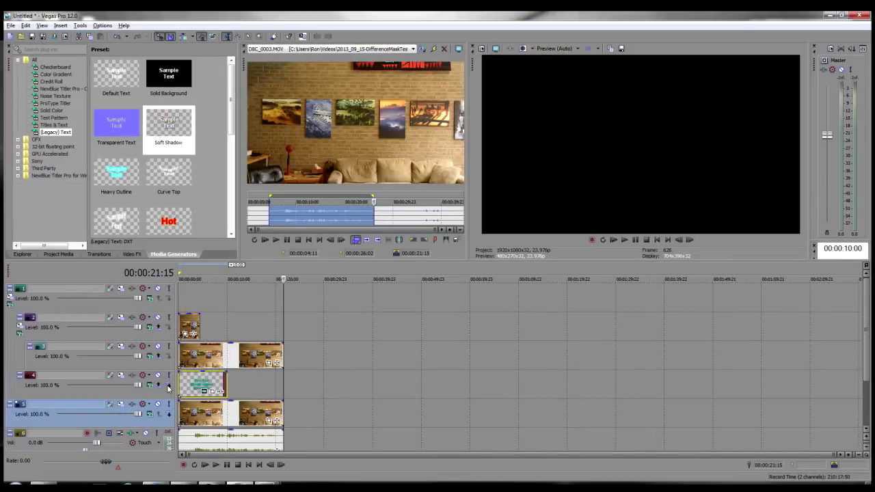
Convert the track 2 clip into a subclip and stretch it to about 21 seconds.
right_click(193, 330)
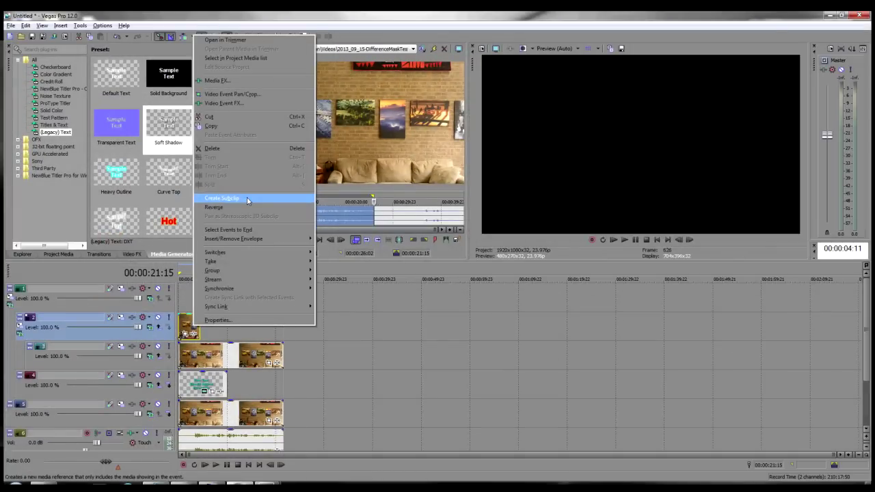
left_click(247, 200)
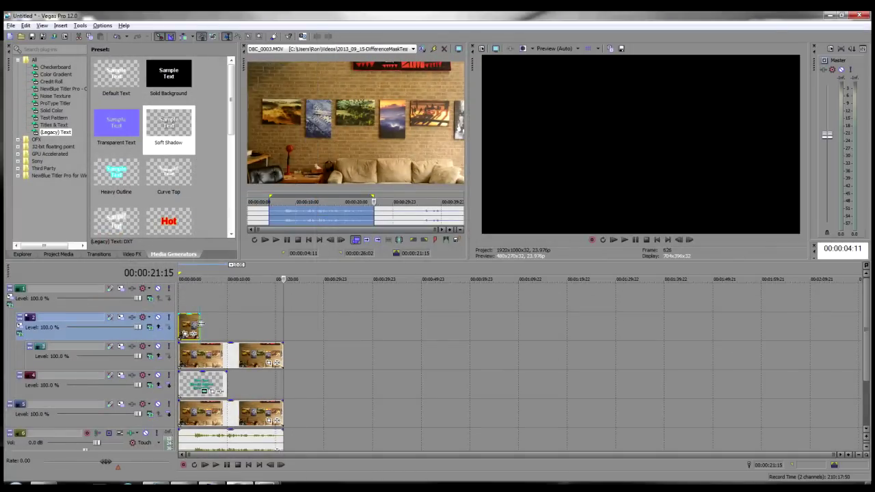
left_click_drag(199, 324, 282, 325)
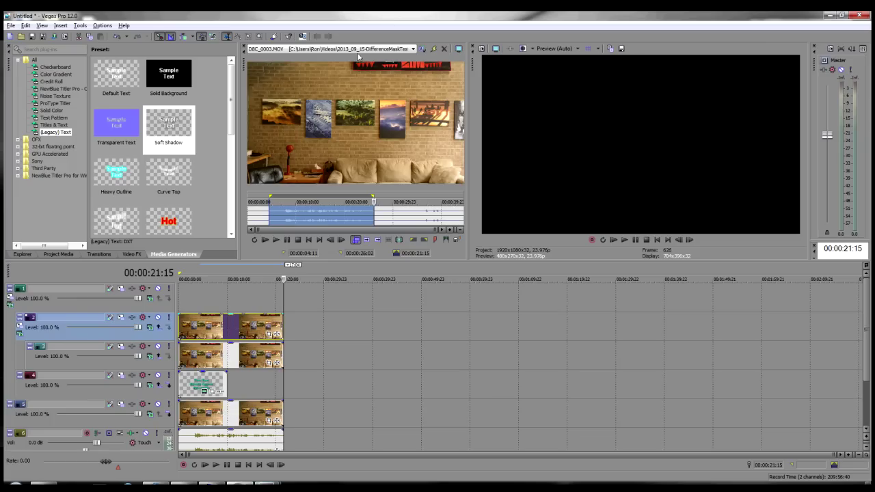
Set track 2's compositing mode to Difference and preview the frame at 00:00:10:00.
left_click(151, 328)
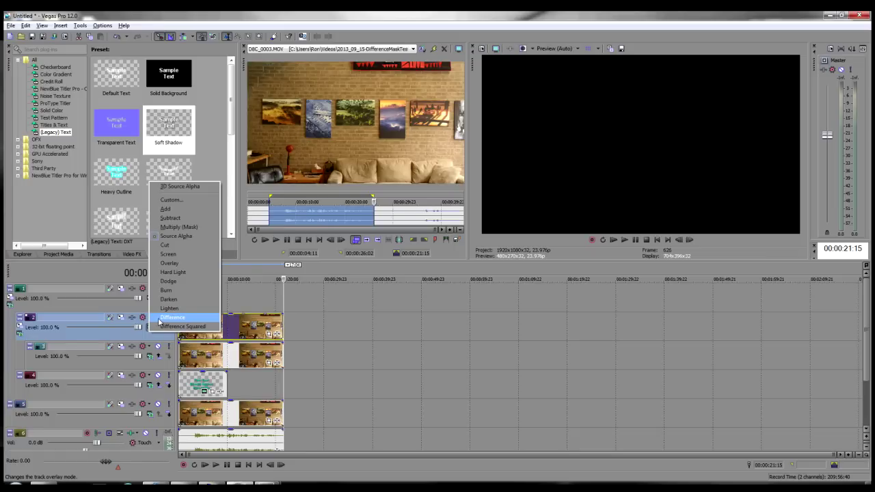
left_click(159, 321)
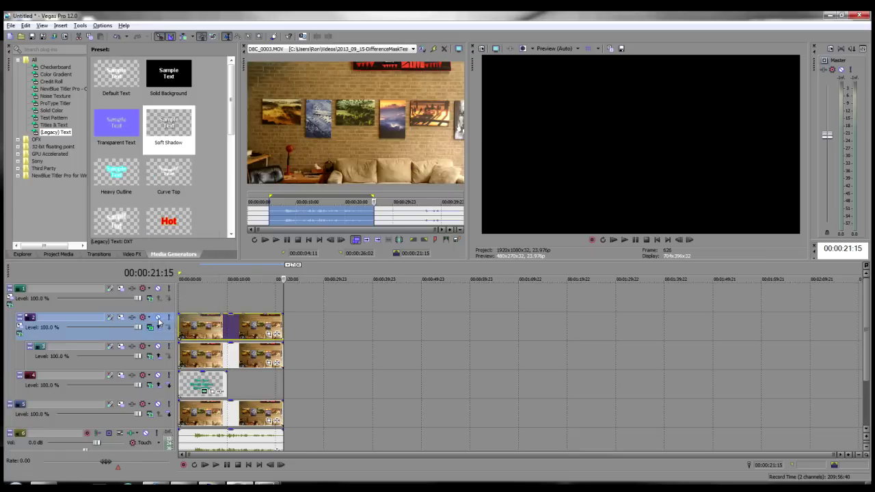
left_click(229, 331)
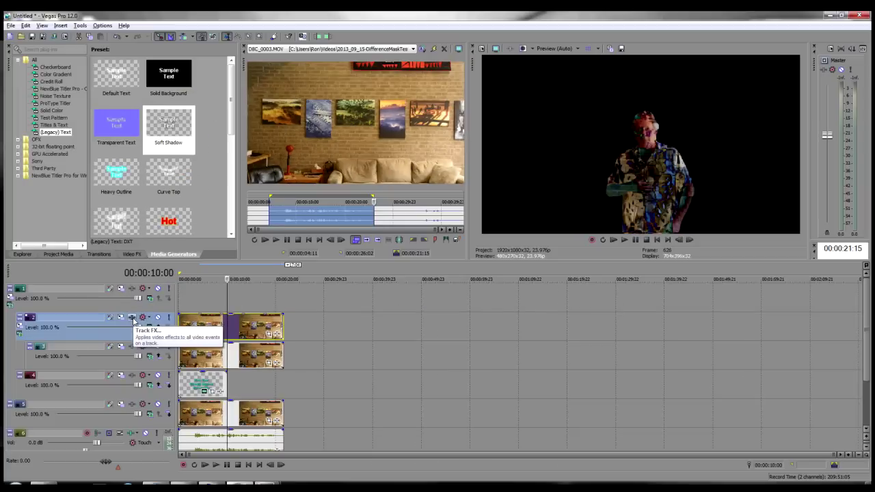
Add Black and White, Levels, Invert, Median, Gaussian Blur and Mask Generator to track 2's effects.
left_click(132, 318)
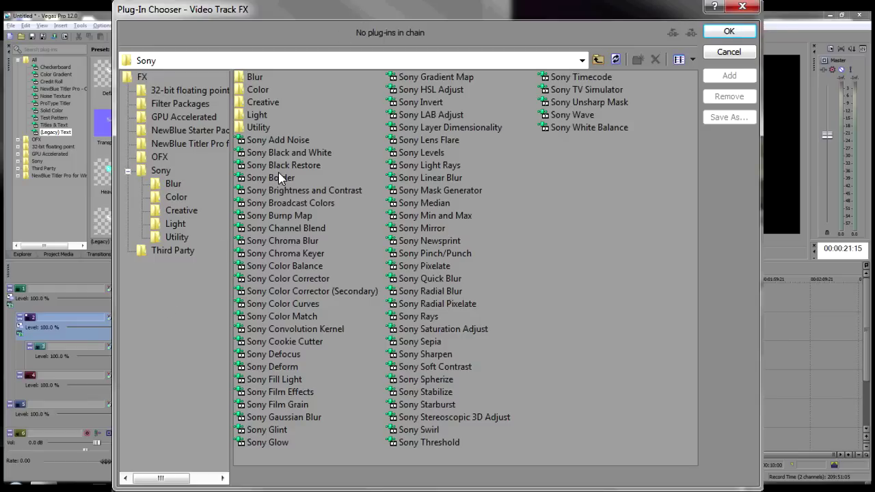
double_click(285, 152)
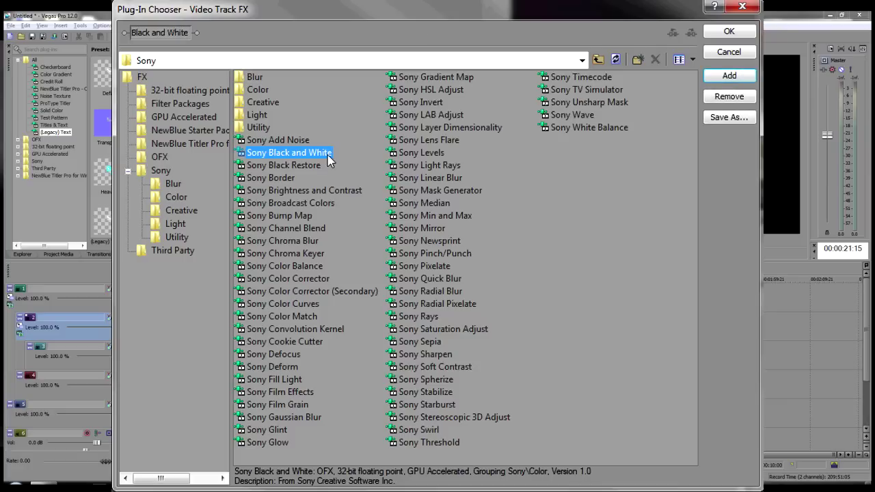
double_click(428, 154)
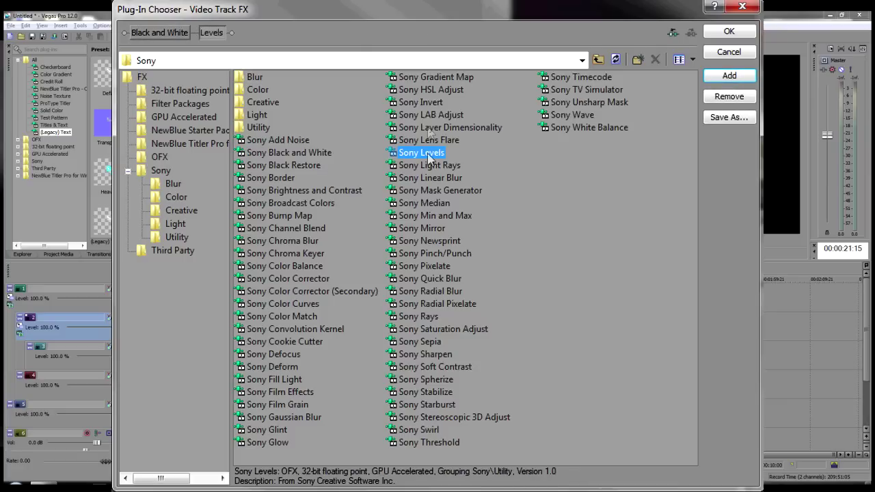
double_click(432, 103)
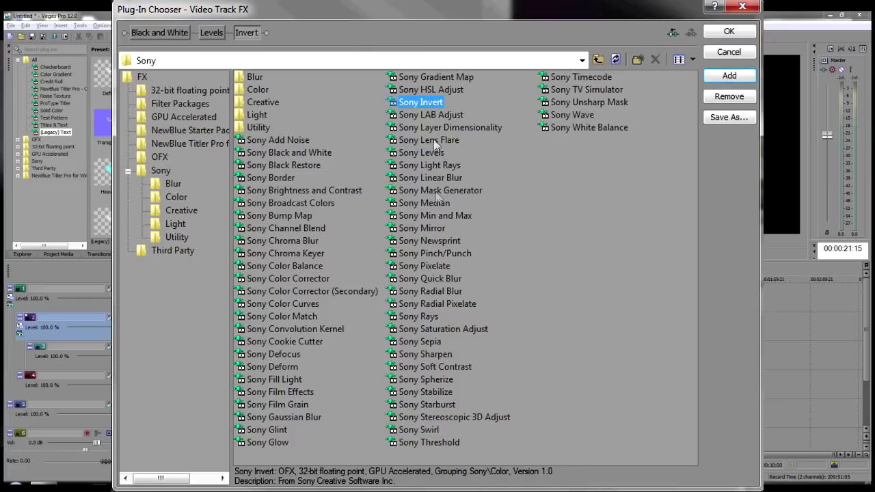
double_click(434, 205)
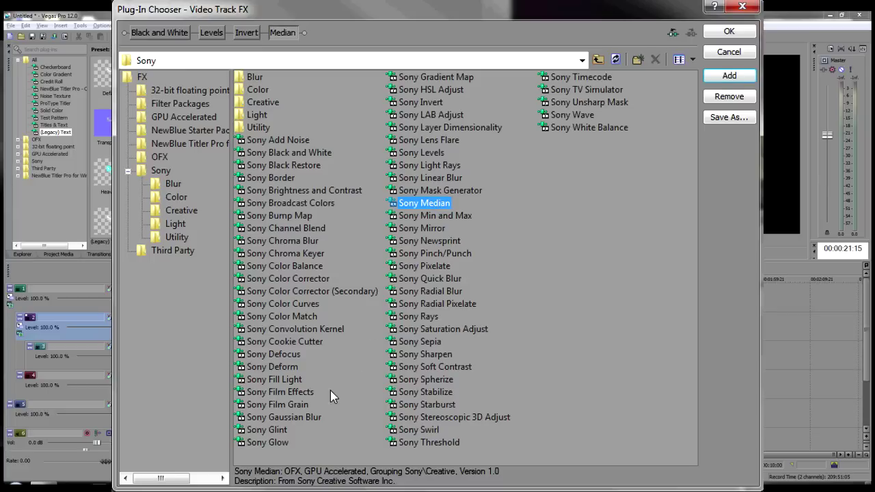
double_click(289, 418)
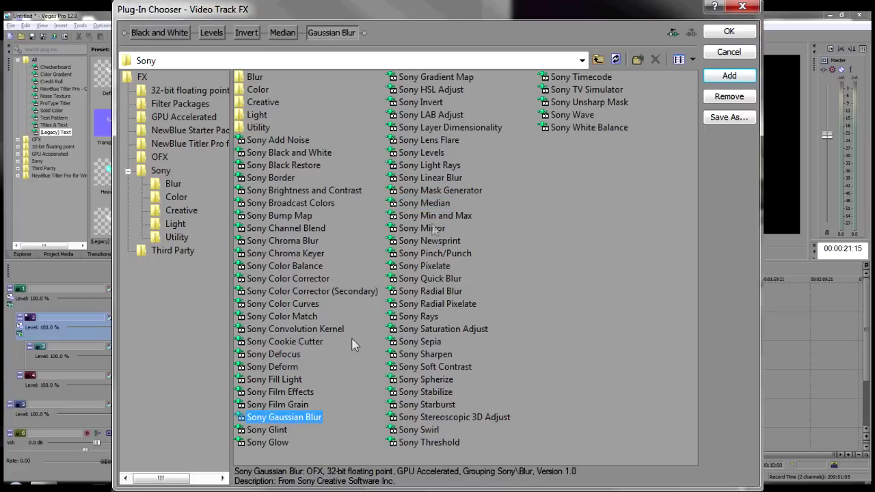
double_click(448, 194)
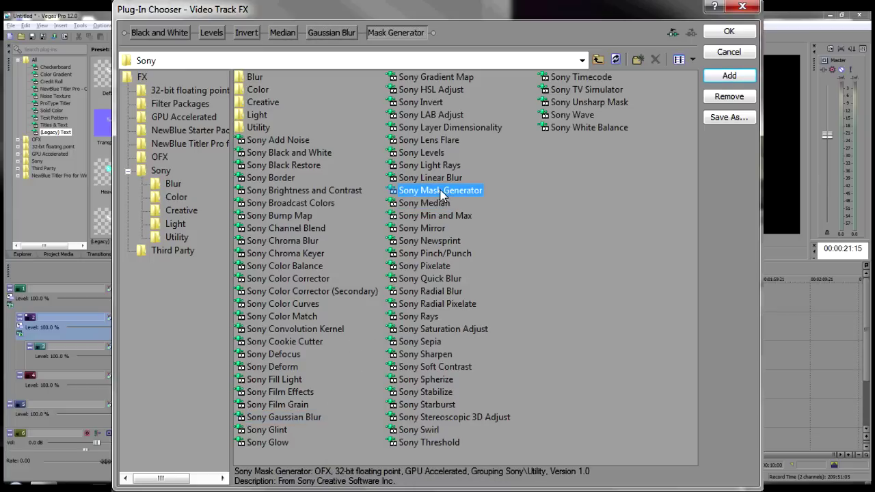
left_click(729, 32)
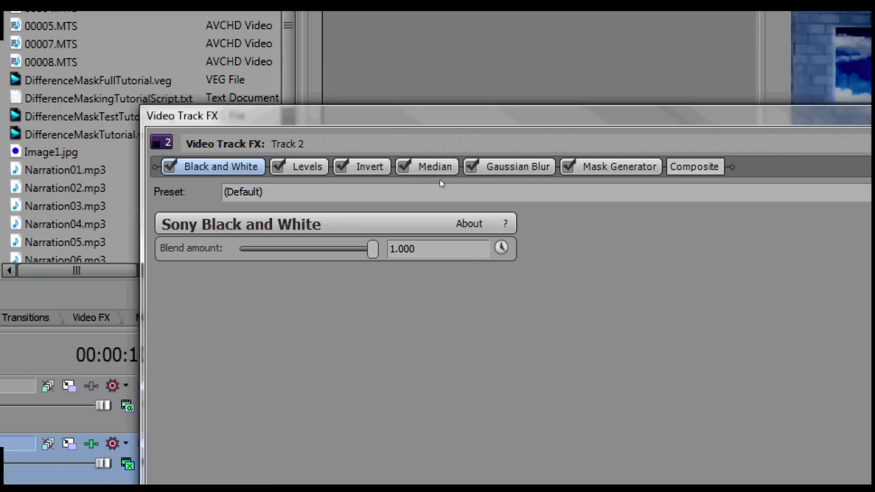
Move Composite to the front of the chain, disable Gaussian Blur and Invert, and enable Levels.
left_click_drag(285, 186, 179, 187)
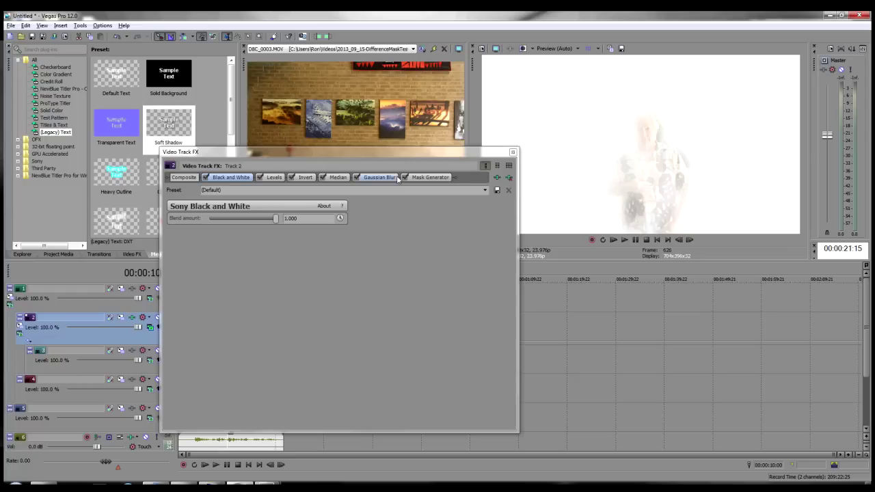
left_click(356, 178)
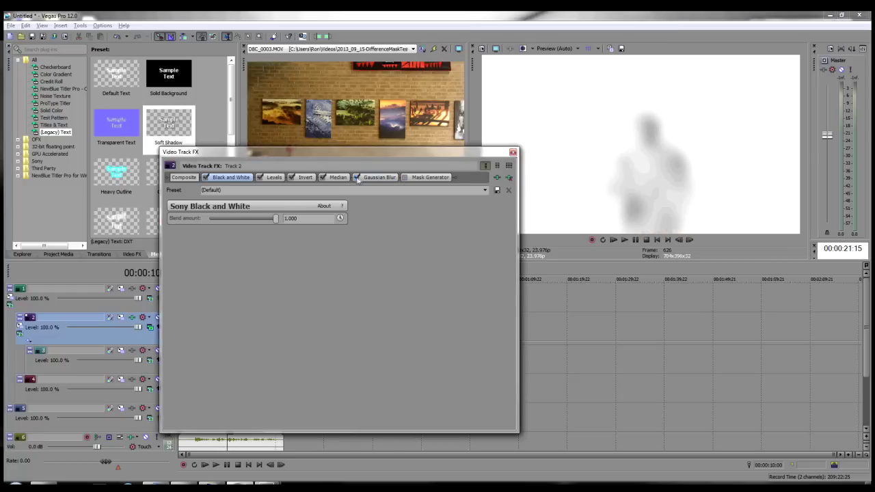
left_click(291, 177)
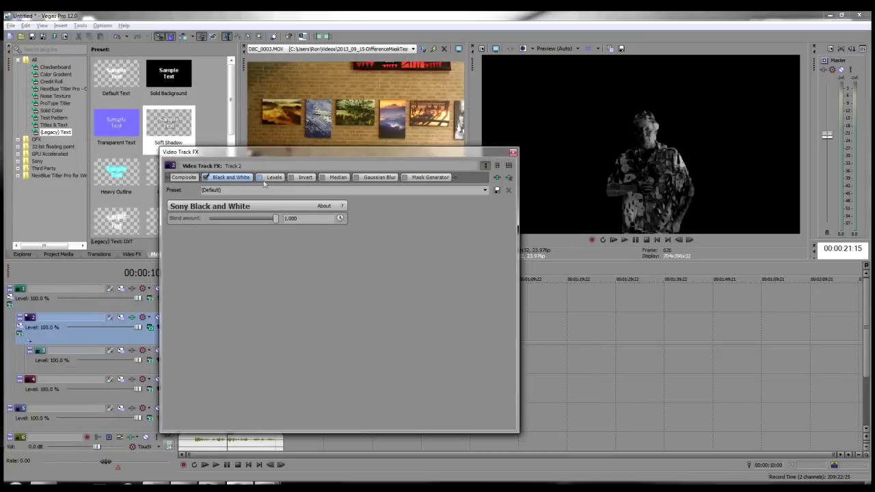
left_click(261, 177)
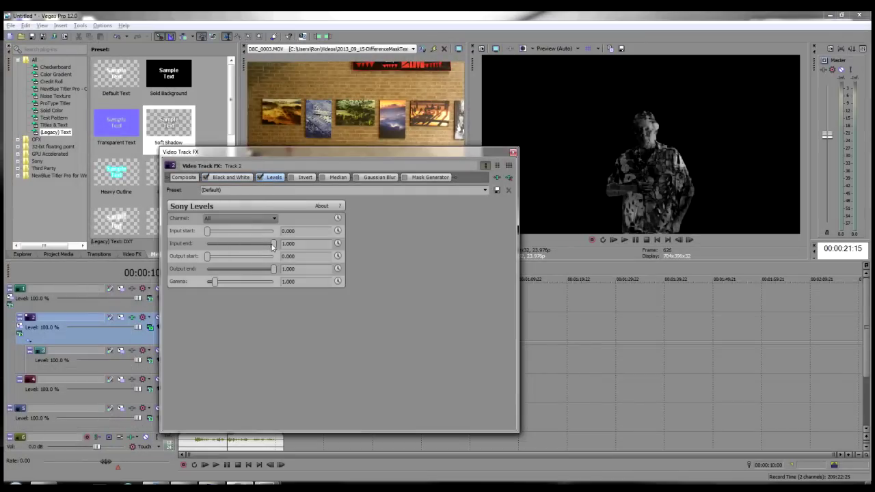
Set Levels input end to 0 and input start to about 0.029.
left_click_drag(272, 244, 205, 245)
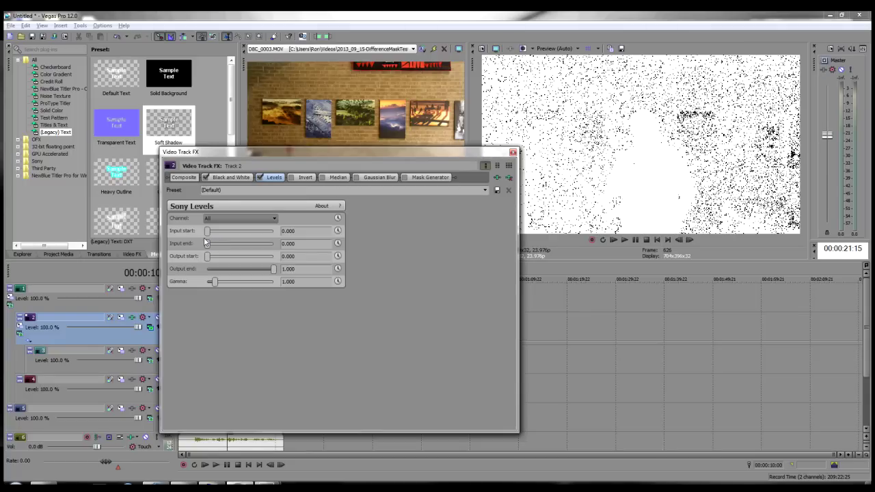
left_click_drag(209, 233, 210, 233)
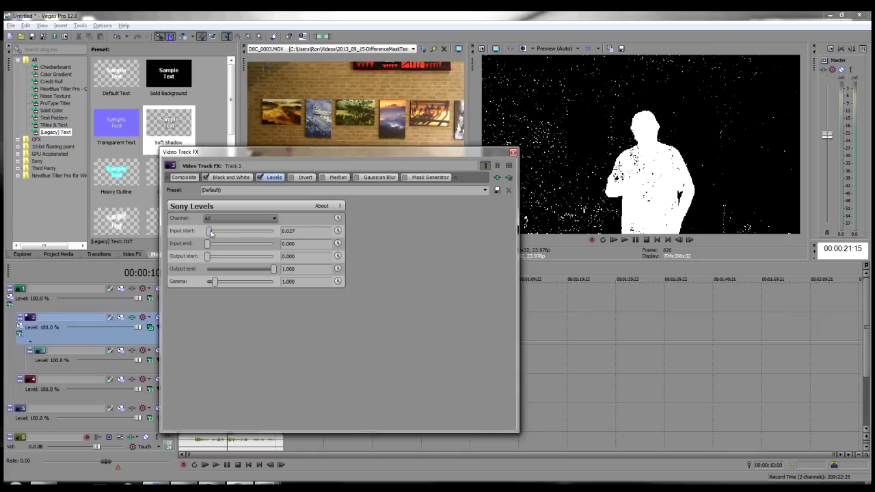
left_click_drag(210, 233, 211, 235)
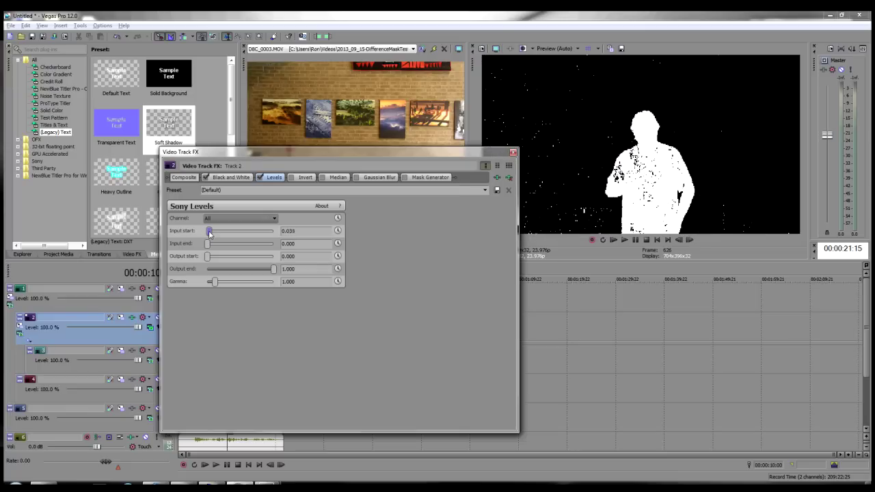
left_click_drag(209, 234, 208, 234)
Enable Invert and Median, set Median ranges 0.100 and offset 0.415, and enable Mask Generator.
left_click(291, 178)
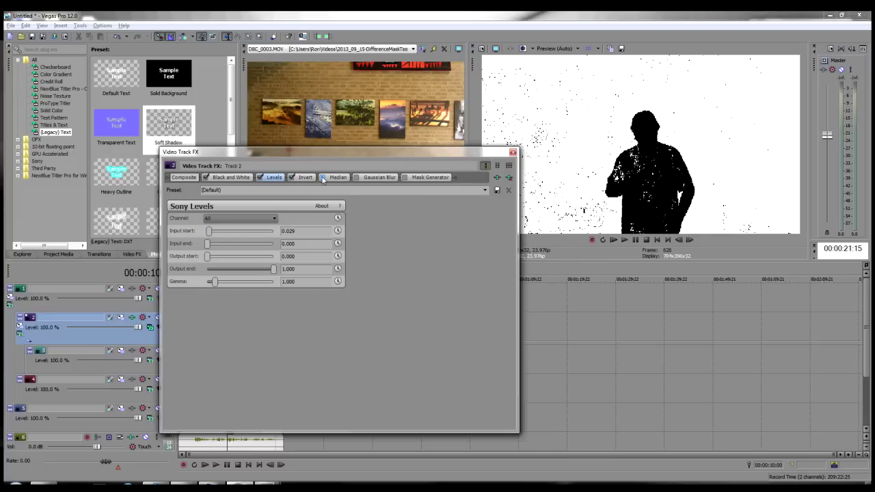
left_click(323, 178)
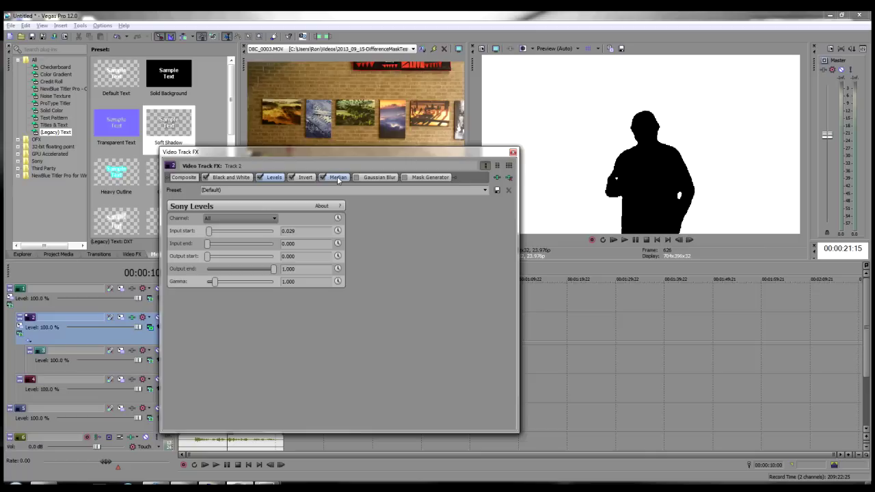
left_click(338, 177)
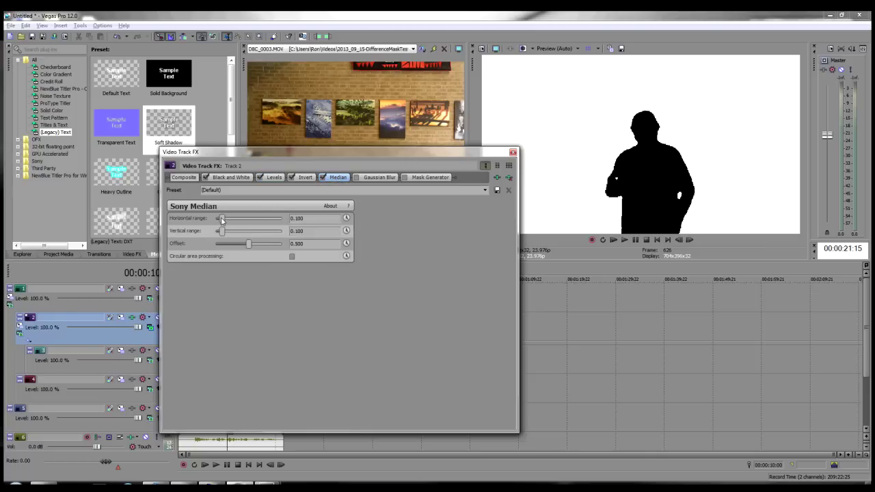
left_click_drag(221, 219, 218, 219)
left_click_drag(221, 231, 220, 231)
left_click_drag(221, 221, 223, 220)
left_click_drag(250, 247, 245, 247)
left_click_drag(245, 246, 246, 247)
left_click(405, 177)
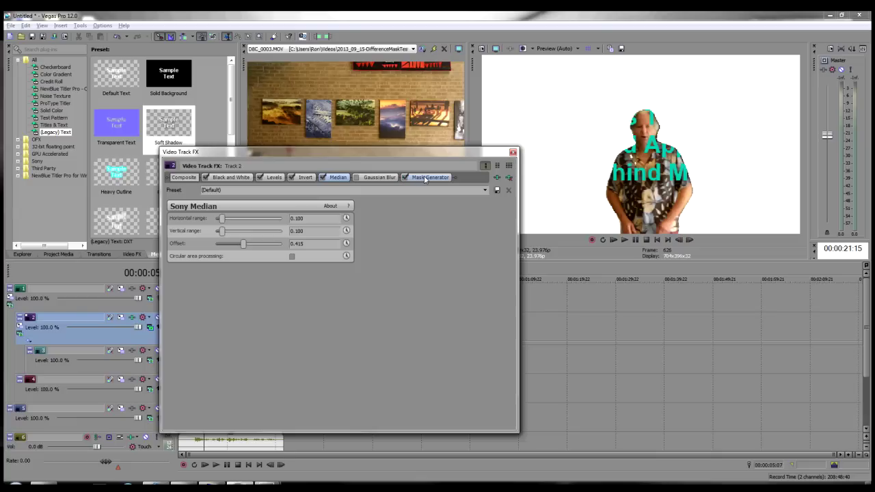
Show the Mask Generator settings and set track 2's parent compositing mode to Multiply (Mask).
left_click(425, 178)
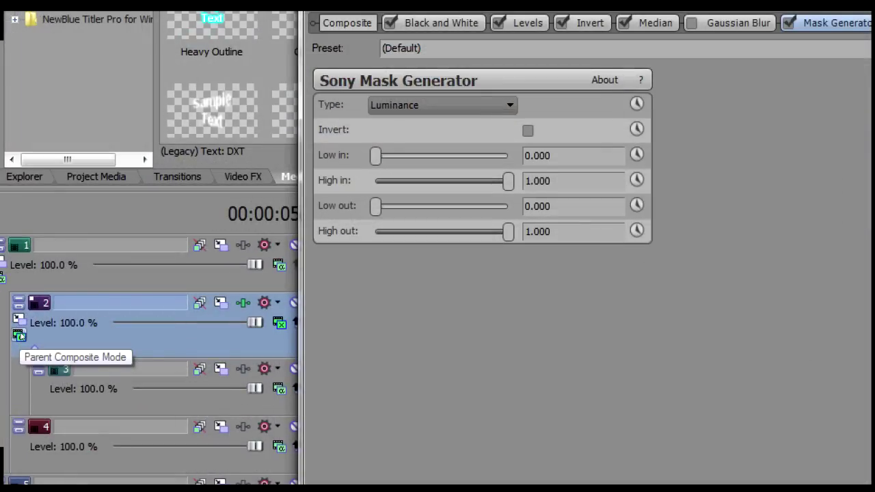
left_click(21, 335)
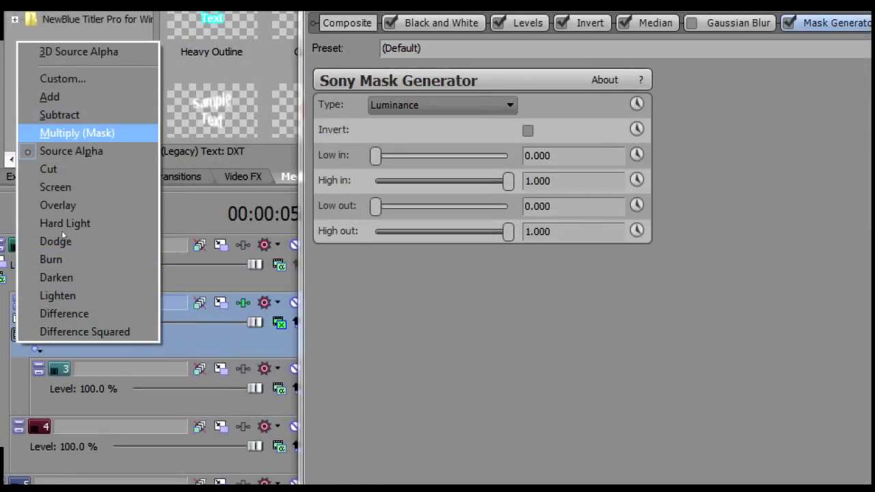
left_click(68, 133)
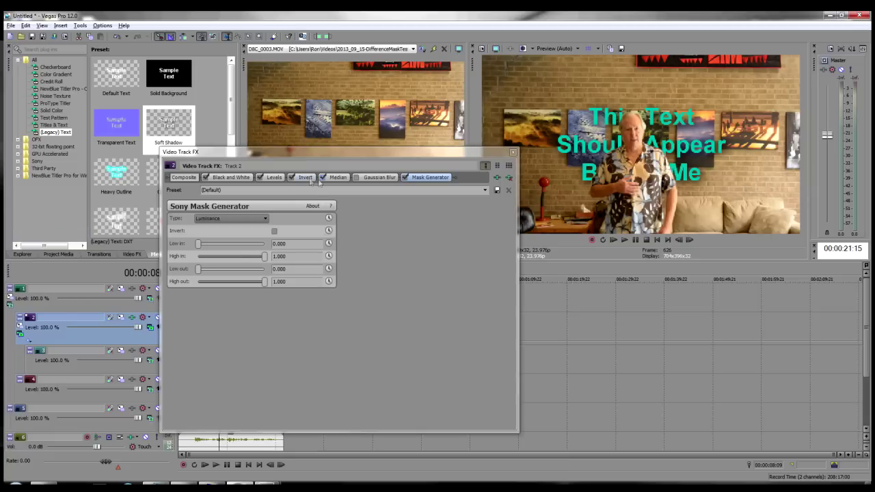
Raise the Median offset to 0.653, review the Gaussian Blur's 0.0030 range, and close Track FX.
left_click(333, 178)
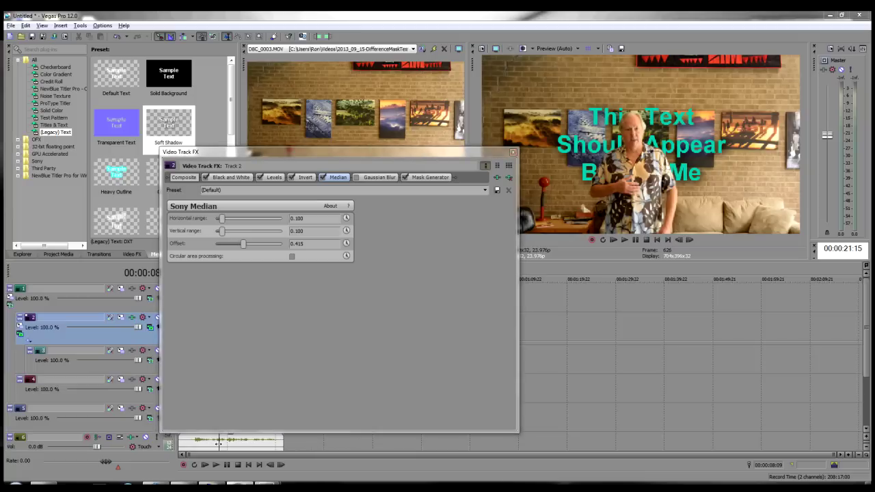
key("space")
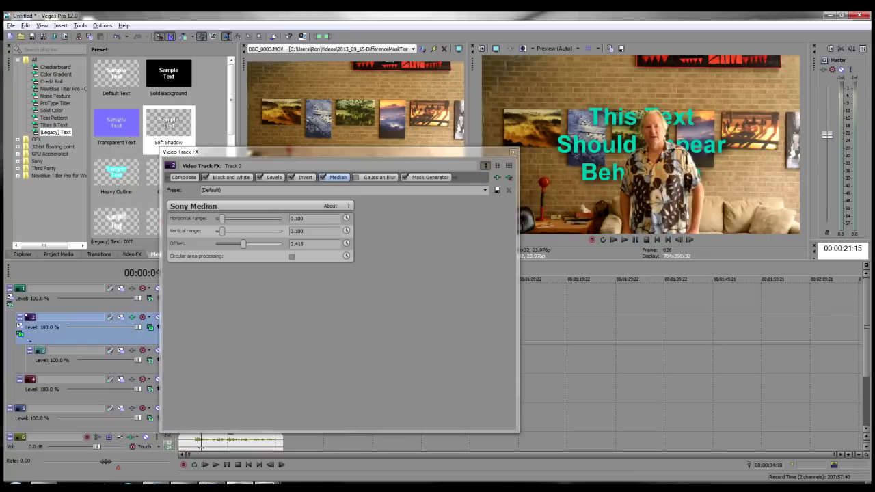
mouse_move(242, 244)
left_mouse_down()
mouse_move(272, 250)
mouse_move(239, 250)
left_mouse_up()
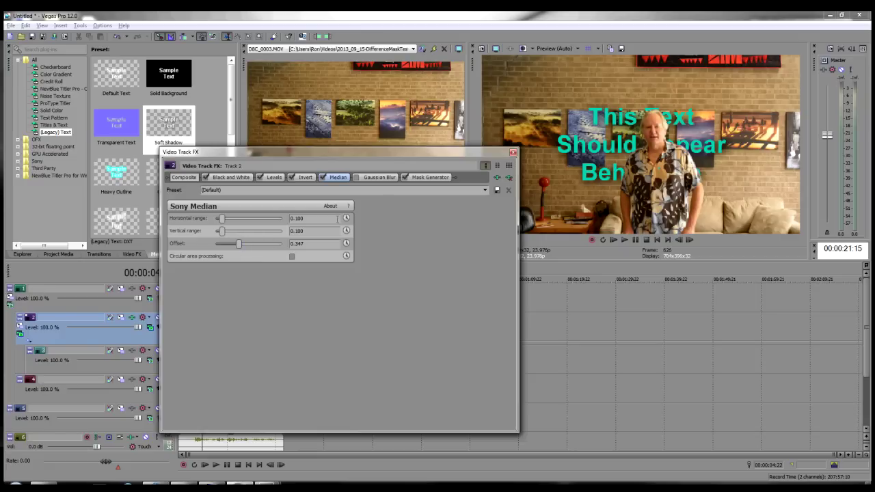
left_click(370, 179)
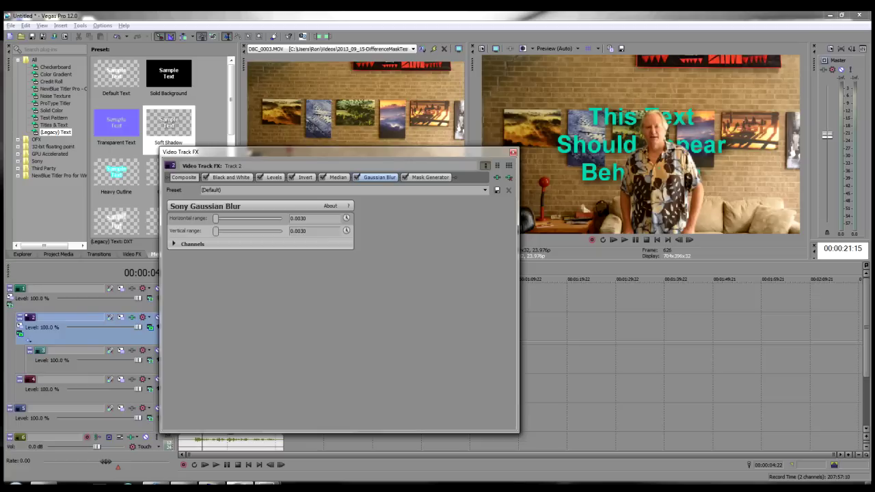
left_click(513, 151)
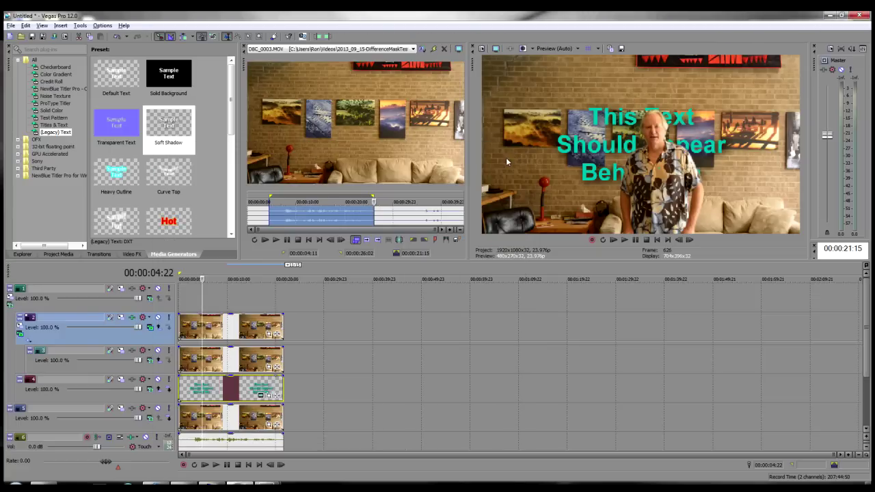
Enable a Negative (inverted) mask on the presenter clip in Pan/Crop.
left_click(269, 368)
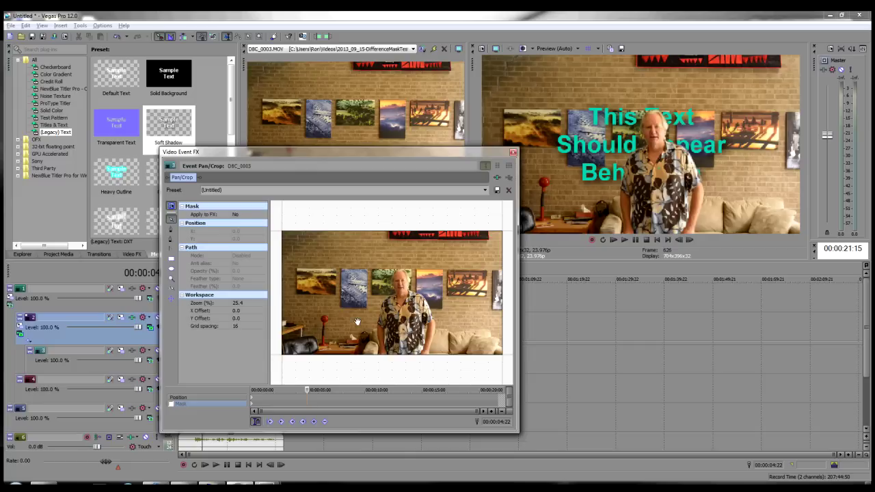
scroll(395, 301, "up", 3)
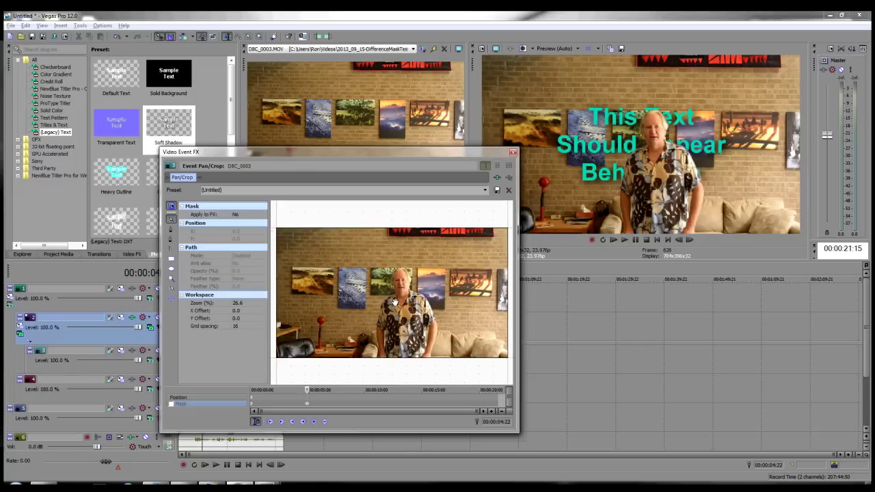
scroll(396, 301, "up", 2)
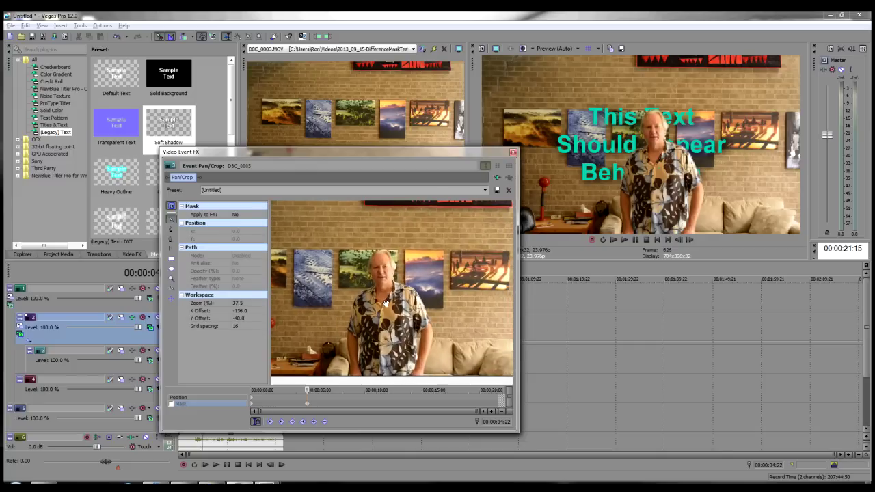
left_click(171, 404)
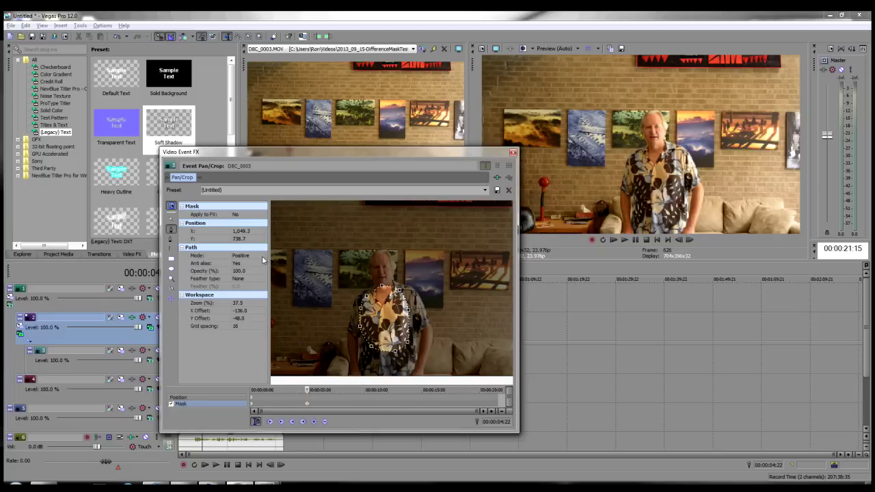
left_click(262, 256)
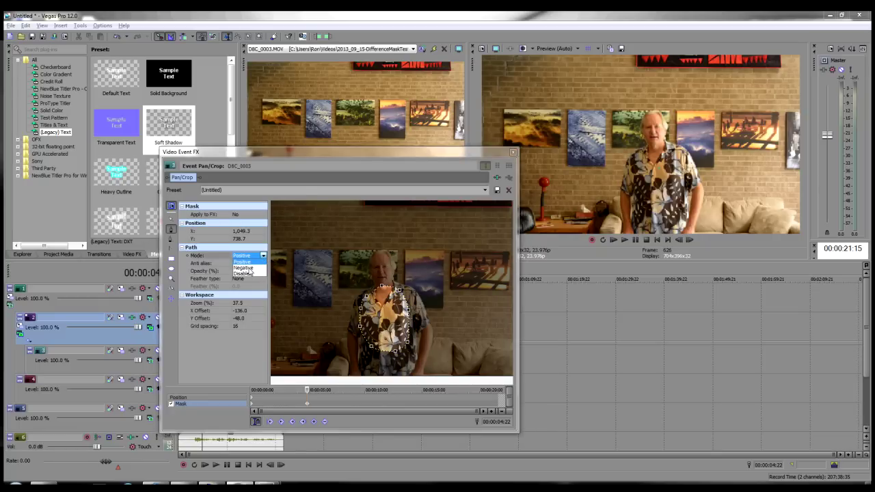
left_click(244, 267)
Keyframe the mask shifting left to follow the presenter, then play back the composite.
key("space")
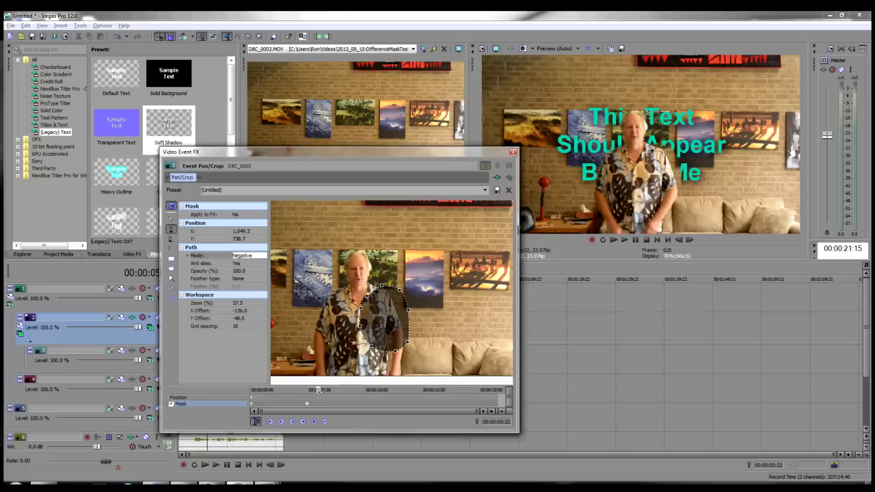
key("space")
left_click_drag(385, 320, 362, 322)
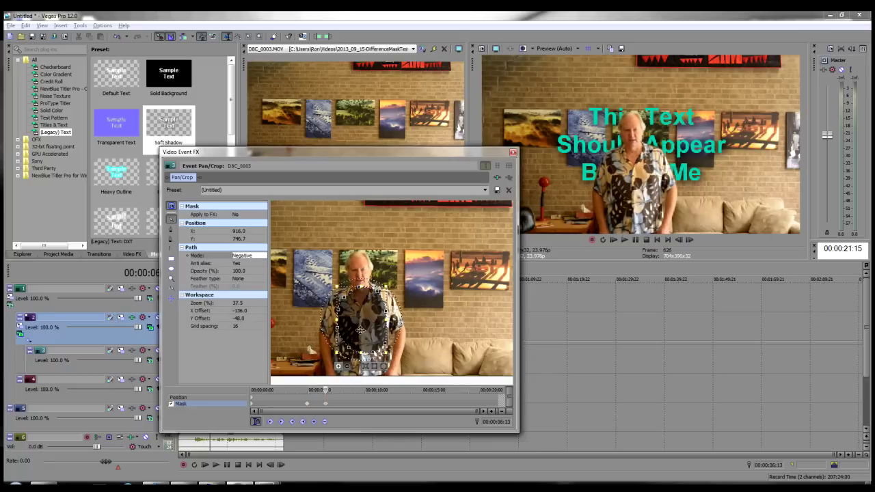
left_click(329, 390)
key("space")
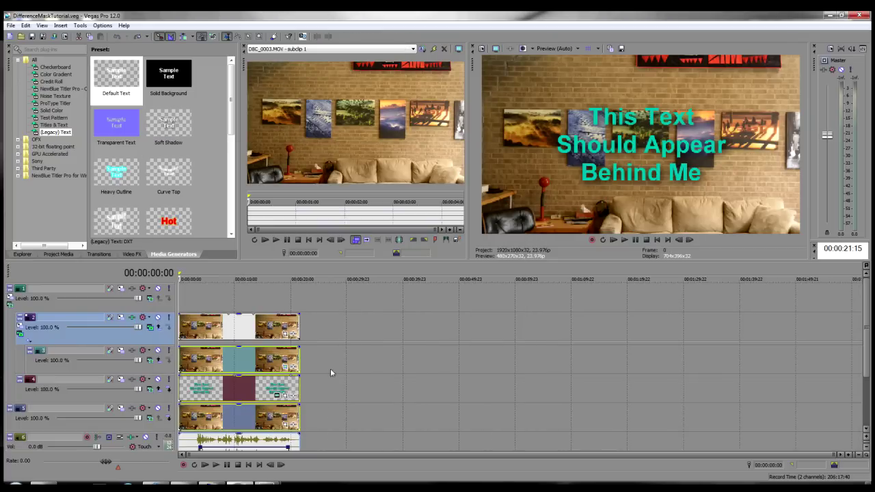
Delete the cyan title, move track 5's clip to track 4, and place DBC_0768 on track 5.
left_click(230, 391)
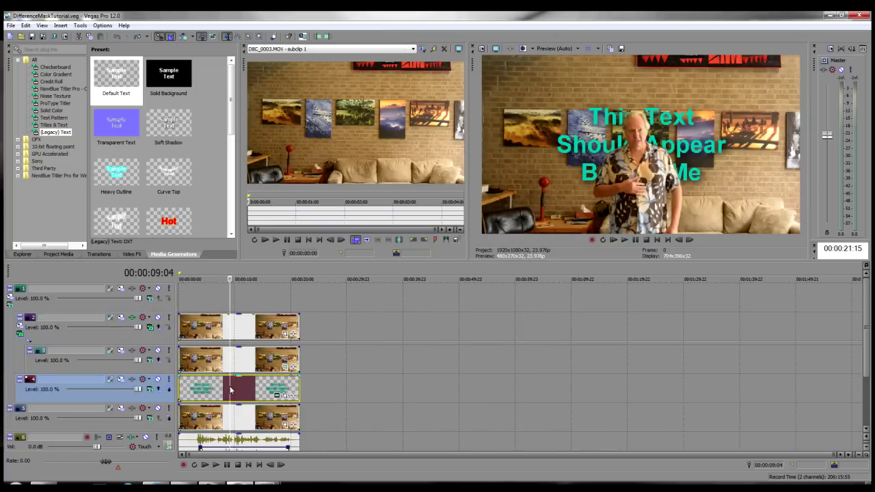
key("Delete")
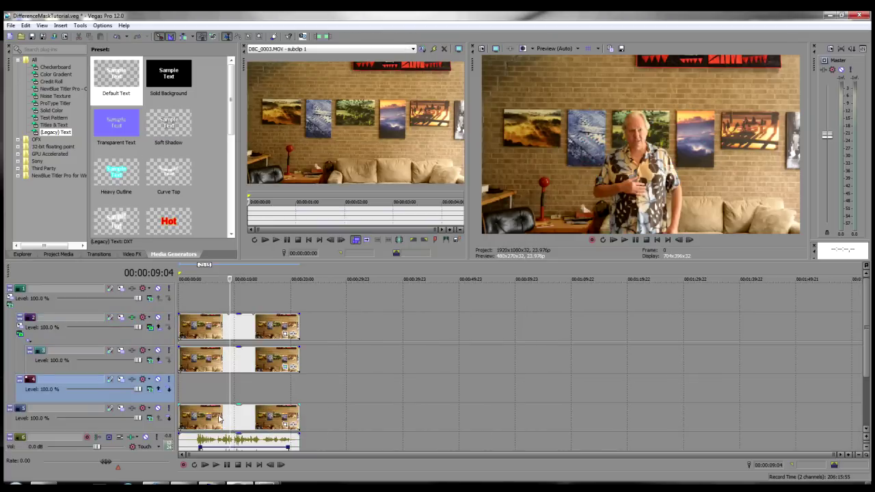
left_click(220, 419)
left_click_drag(221, 389, 222, 387)
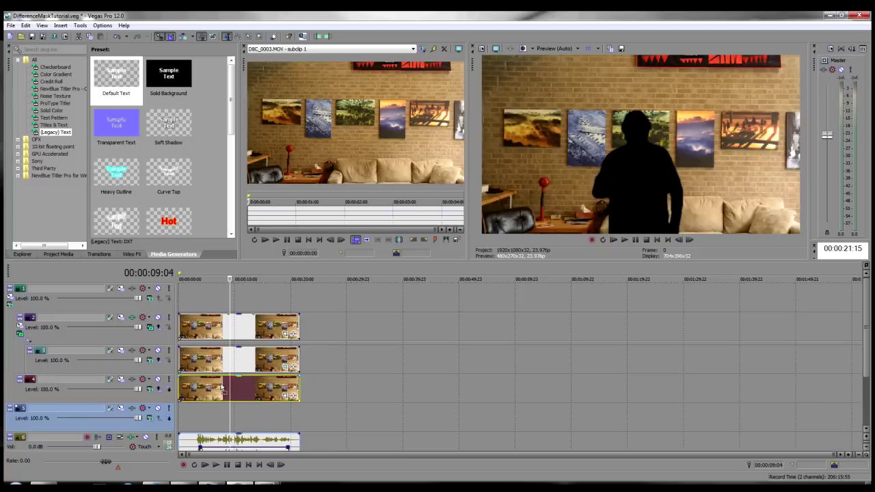
left_click(19, 255)
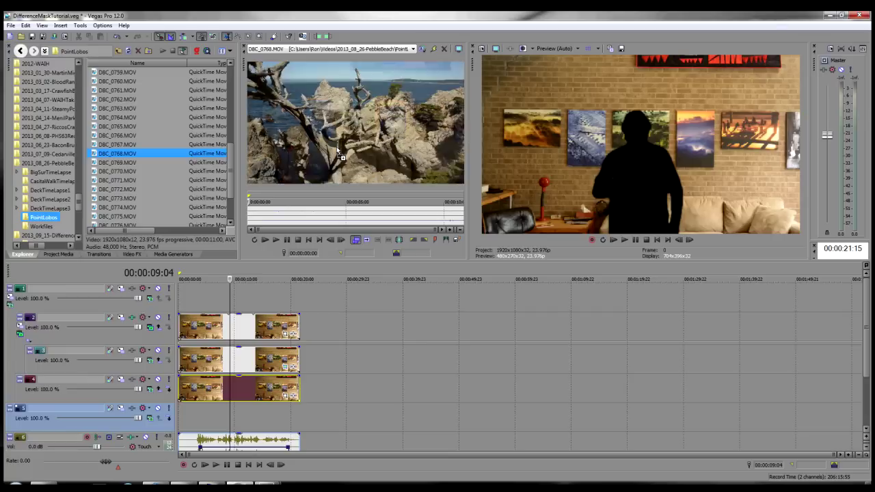
left_click_drag(340, 154, 202, 417)
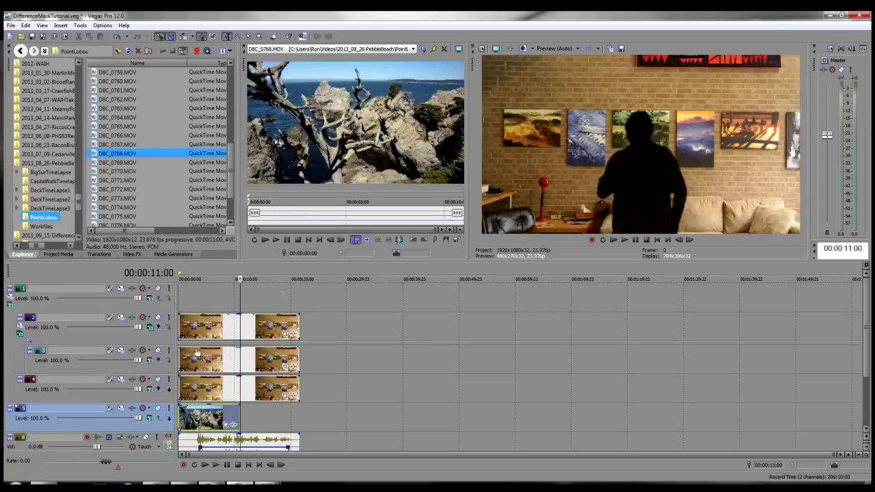
Turn off Invert in track 2's effects and preview the coastline composite around 6 and 2 seconds.
left_click(212, 339)
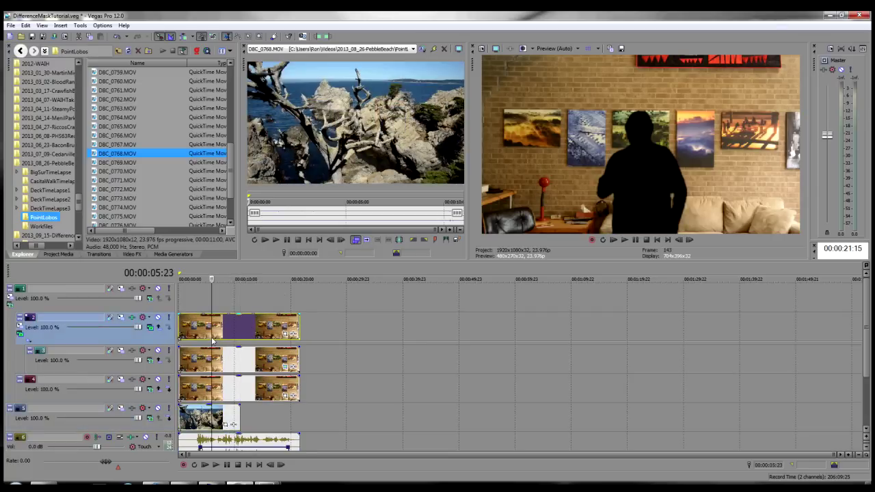
left_click(132, 318)
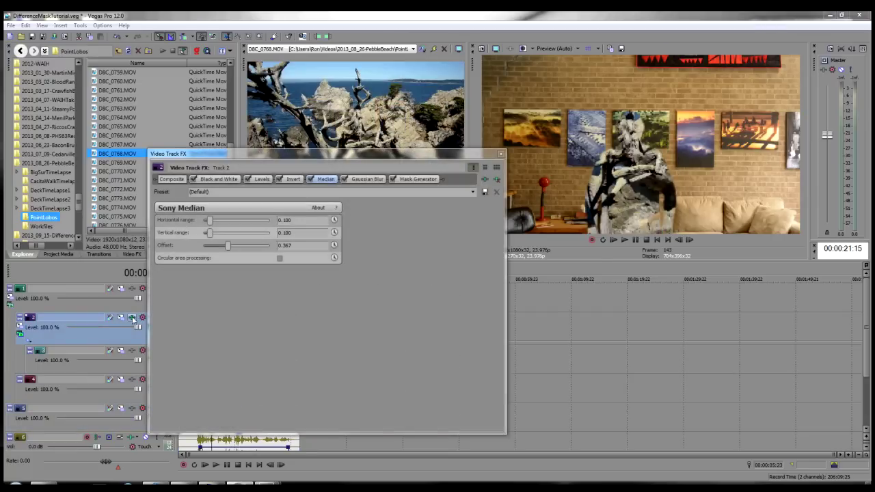
left_click(279, 179)
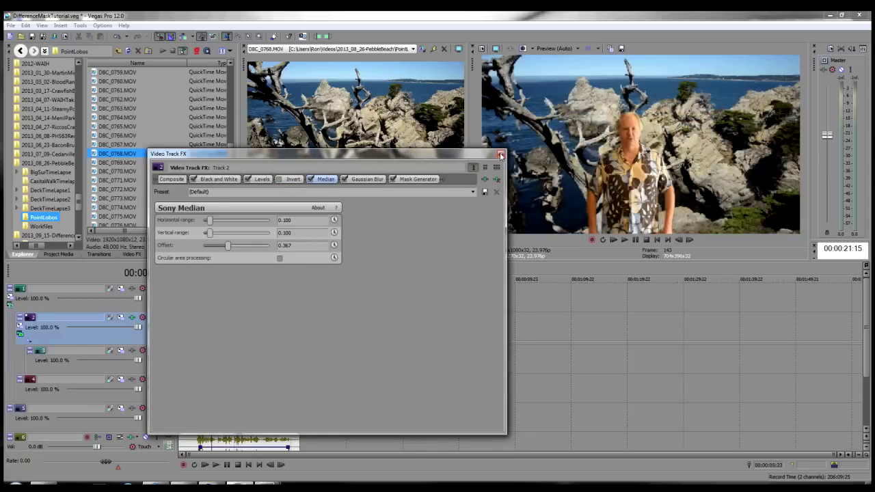
left_click(501, 154)
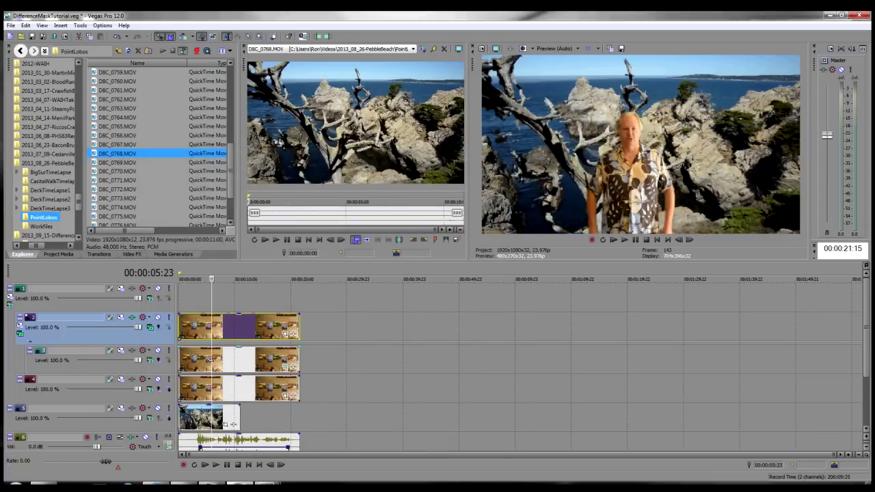
left_click_drag(212, 362, 197, 361)
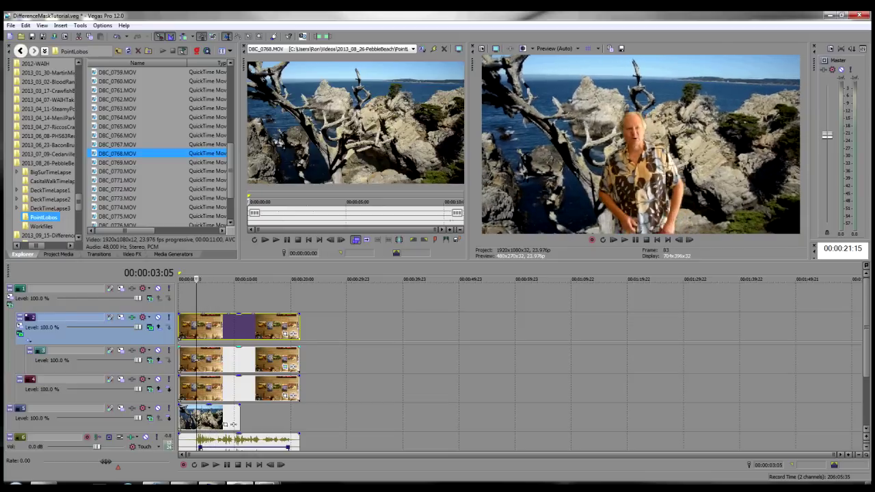
left_click(190, 279)
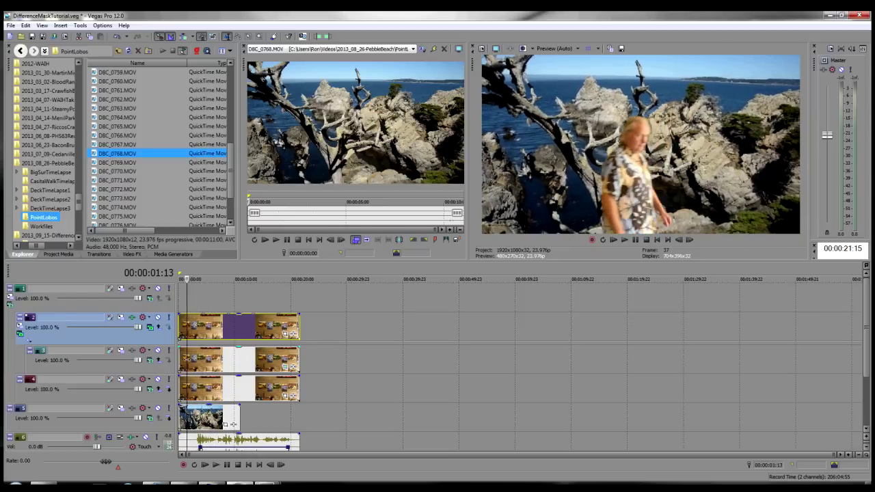